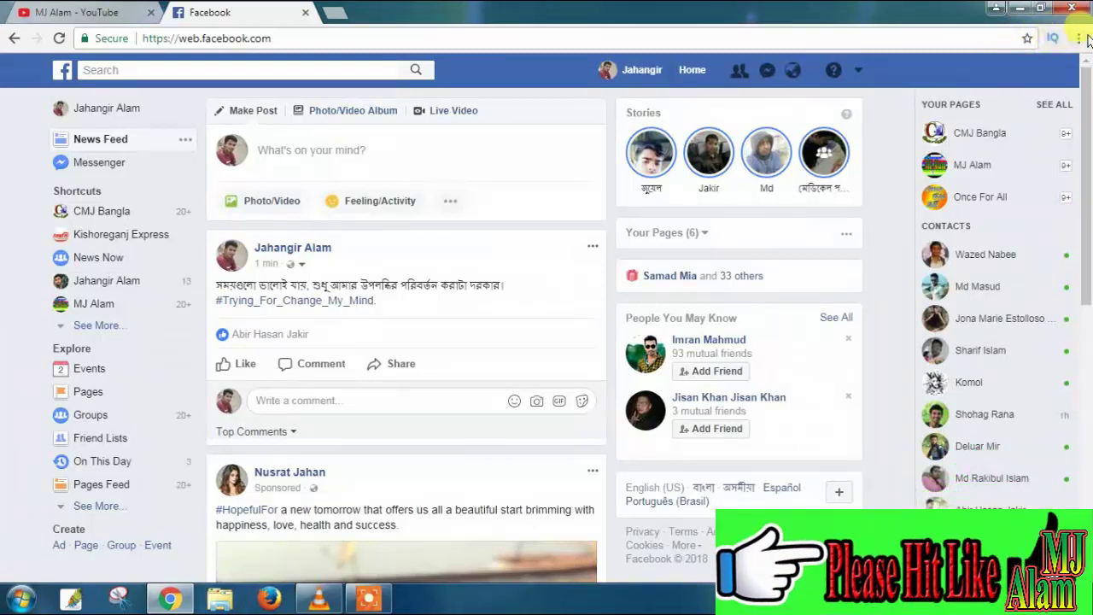
Open the browser's extensions page and go from there to the Chrome Web Store to get more extensions.
{"action": "left_click", "coordinate": [1079, 38]}
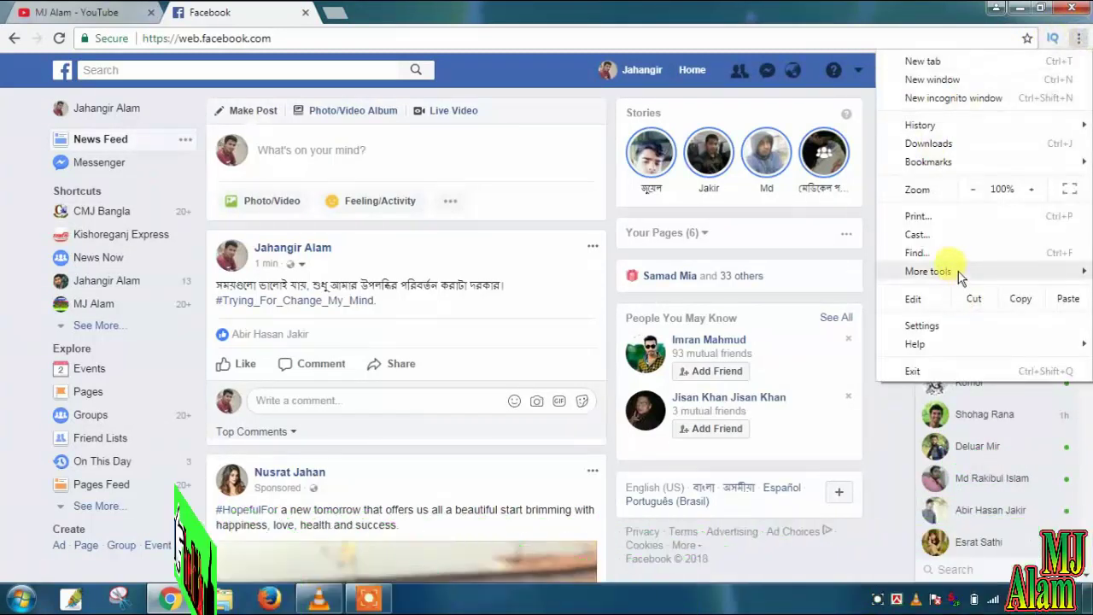
{"action": "mouse_move", "coordinate": [945, 271]}
{"action": "left_click", "coordinate": [729, 337]}
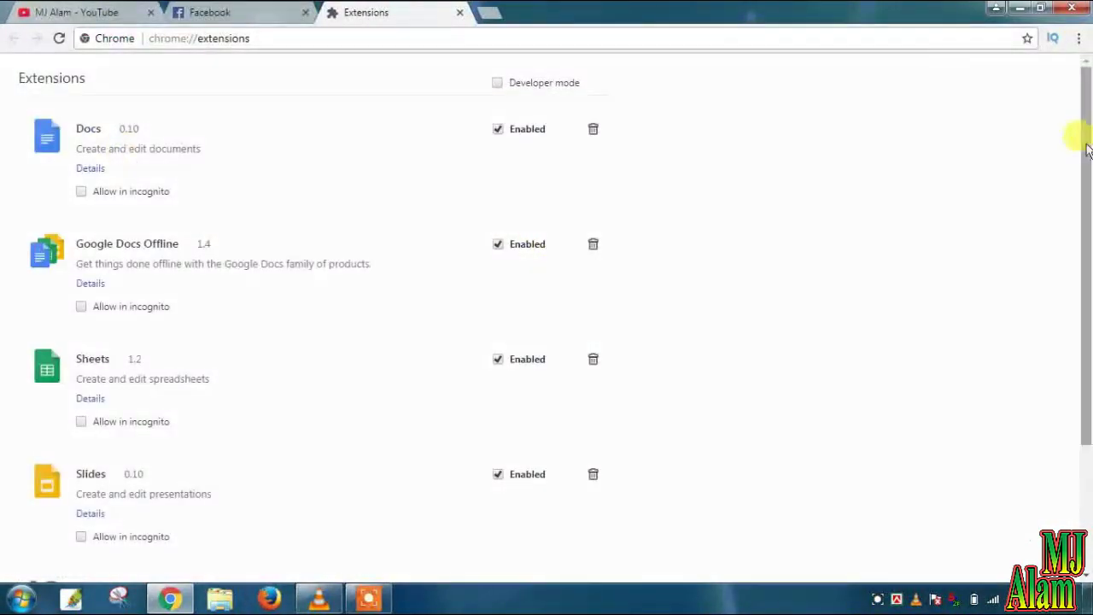
{"action": "left_click_drag", "start_coordinate": [1078, 134], "coordinate": [1062, 367]}
{"action": "left_click", "coordinate": [101, 538]}
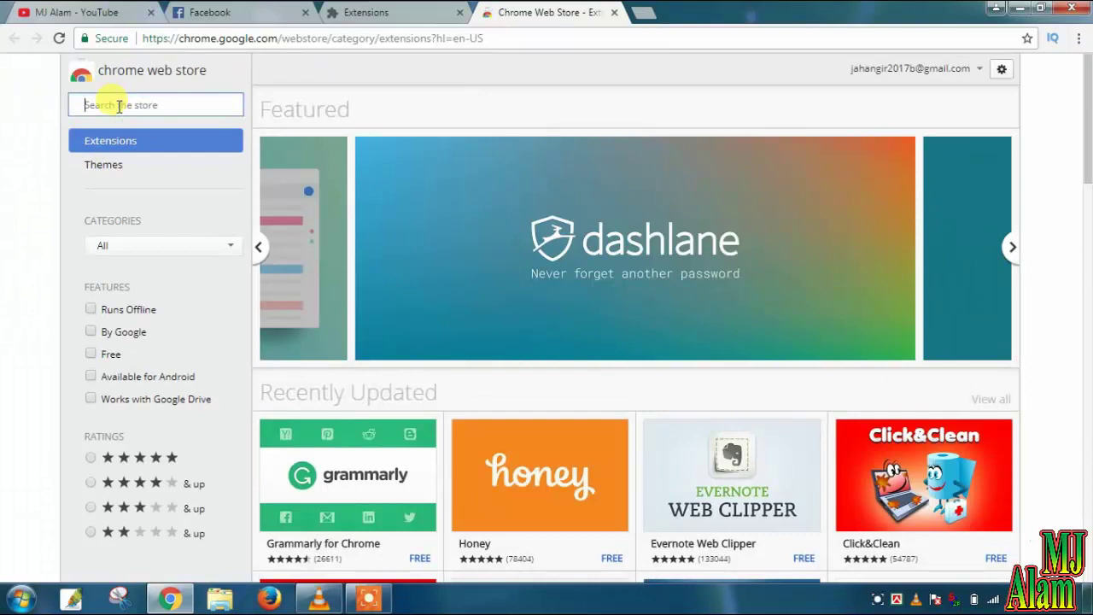
Search the Chrome Web Store for "Toolkit For Facebook".
{"action": "type", "text": "Tool"}
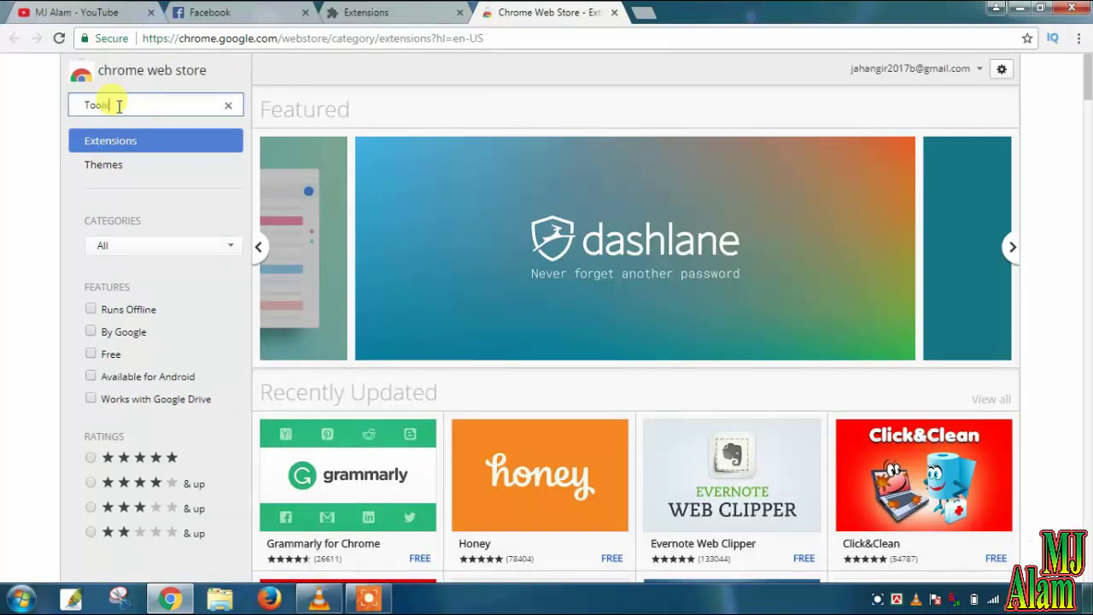
{"action": "type", "text": "kit for"}
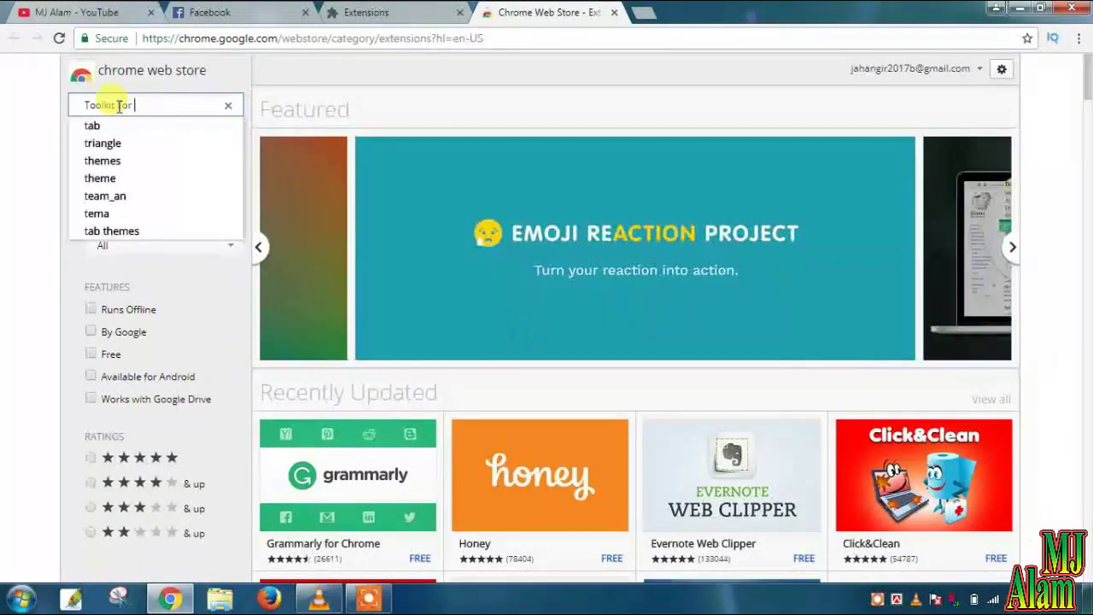
{"action": "type", "text": " Facebook"}
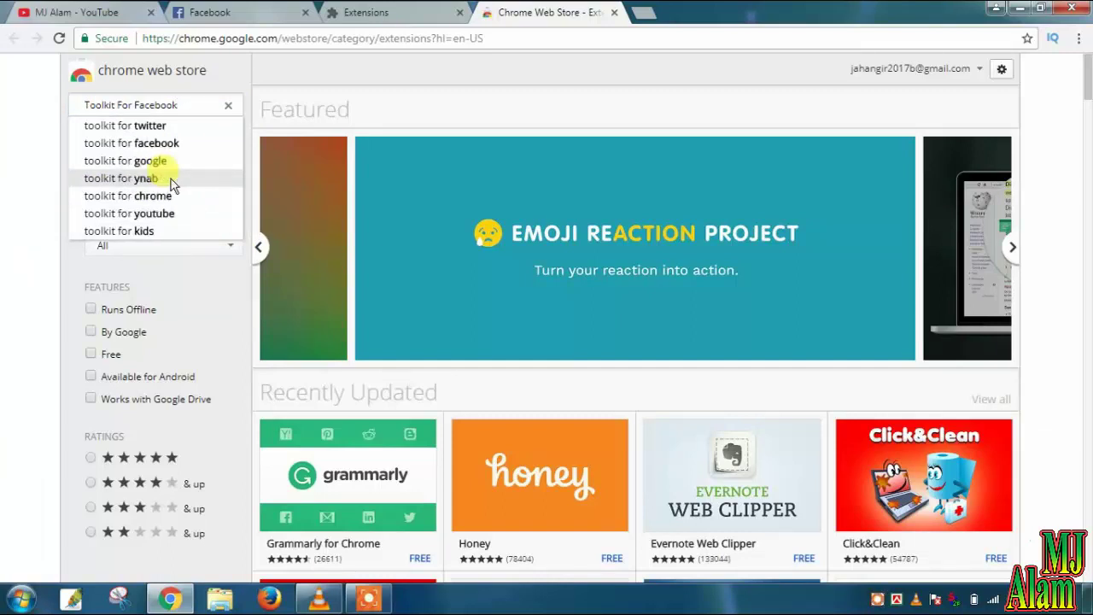
{"action": "key", "text": "Return"}
{"action": "left_click", "coordinate": [195, 103]}
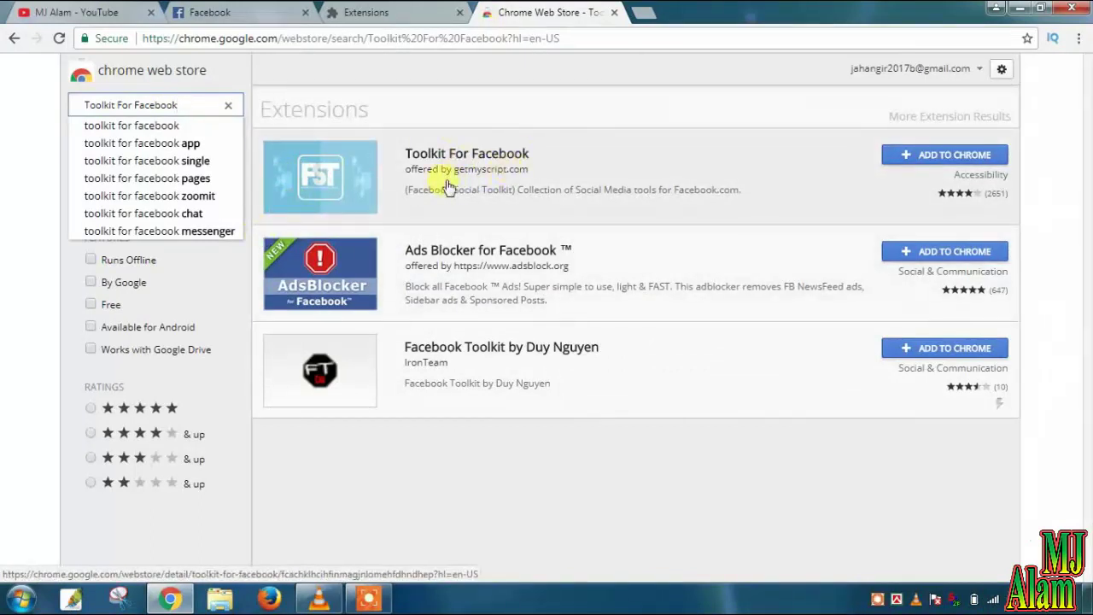
Add the Toolkit For Facebook extension offered by getmyscript.com to Chrome and approve its permissions.
{"action": "left_click", "coordinate": [970, 159]}
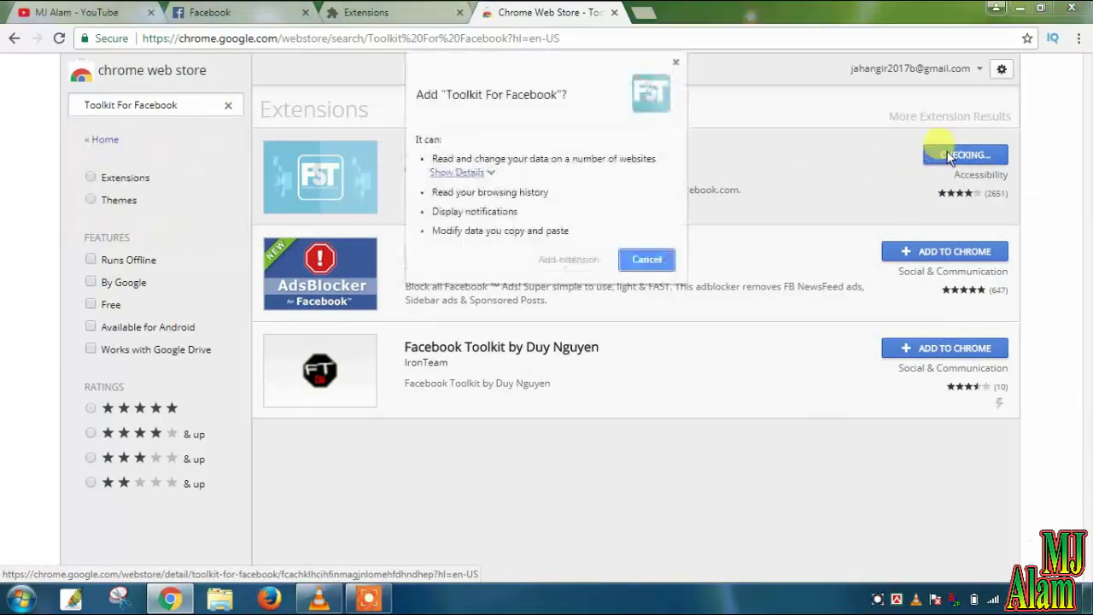
{"action": "left_click", "coordinate": [571, 260]}
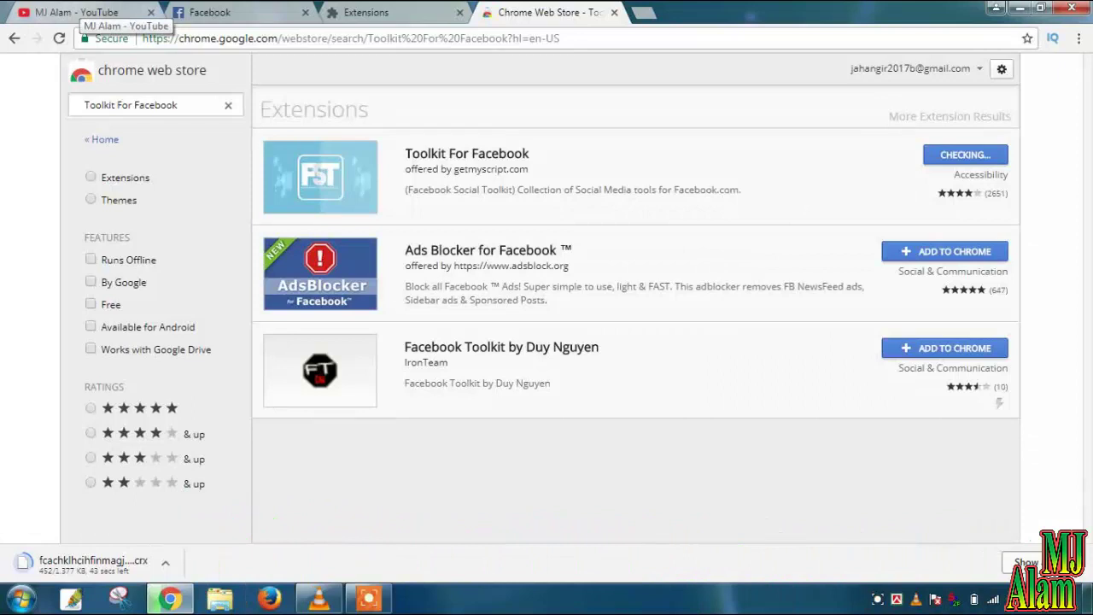
{"action": "left_click", "coordinate": [85, 12]}
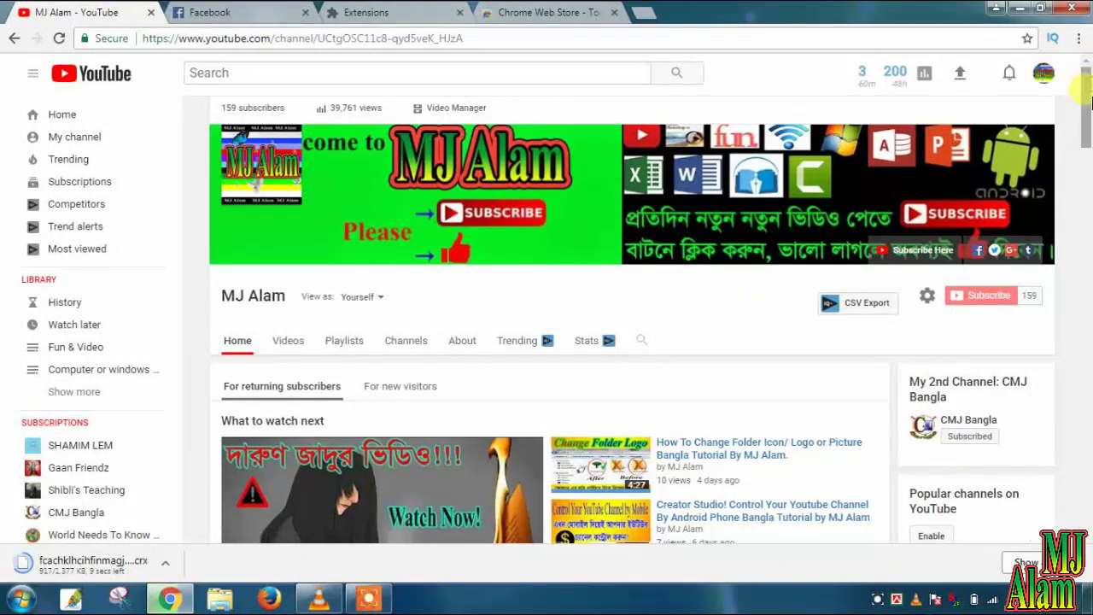
{"action": "mouse_move", "coordinate": [1091, 92]}
{"action": "left_mouse_down"}
{"action": "mouse_move", "coordinate": [1090, 136]}
{"action": "mouse_move", "coordinate": [1090, 85]}
{"action": "mouse_move", "coordinate": [1089, 102]}
{"action": "left_mouse_up"}
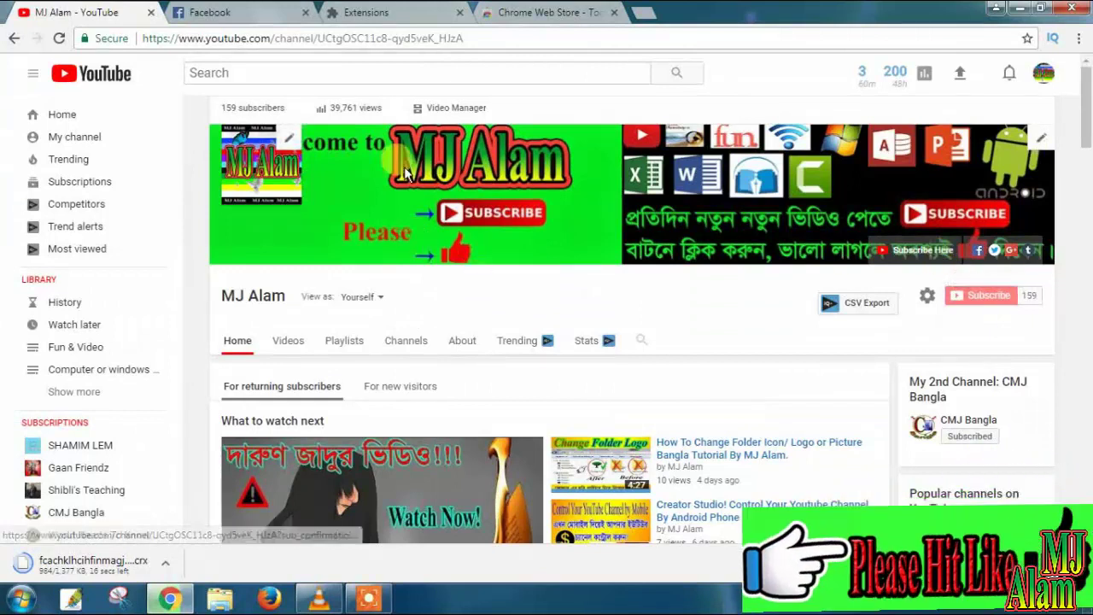
Return to the Facebook page, close the Extensions and Chrome Web Store pages, and dismiss the extension's installation notice.
{"action": "left_click", "coordinate": [290, 14]}
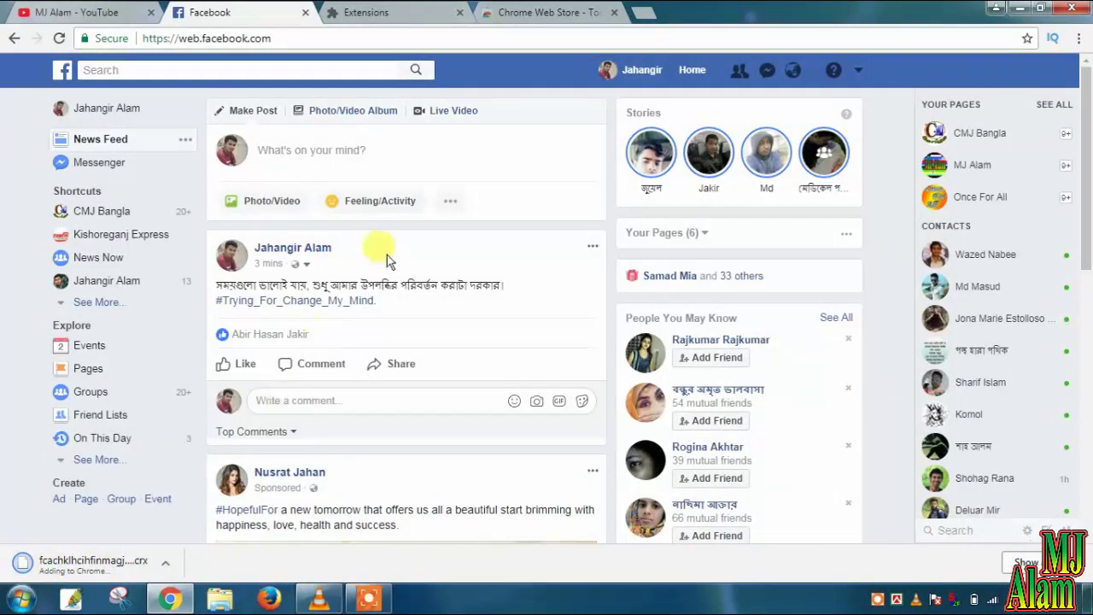
{"action": "left_click", "coordinate": [460, 13]}
{"action": "left_click", "coordinate": [457, 12]}
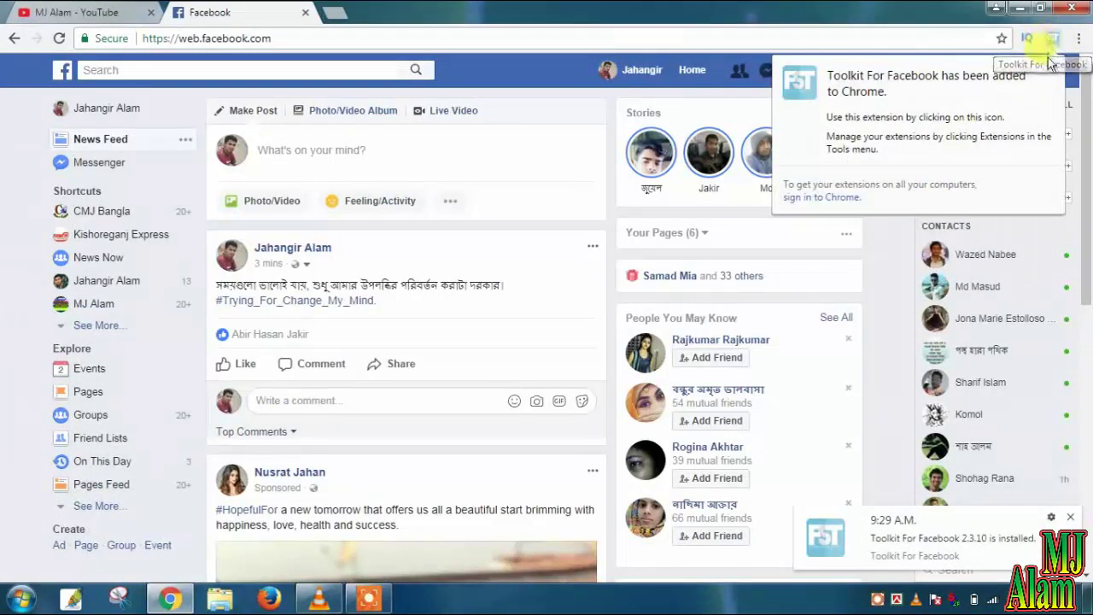
{"action": "left_click", "coordinate": [1055, 67]}
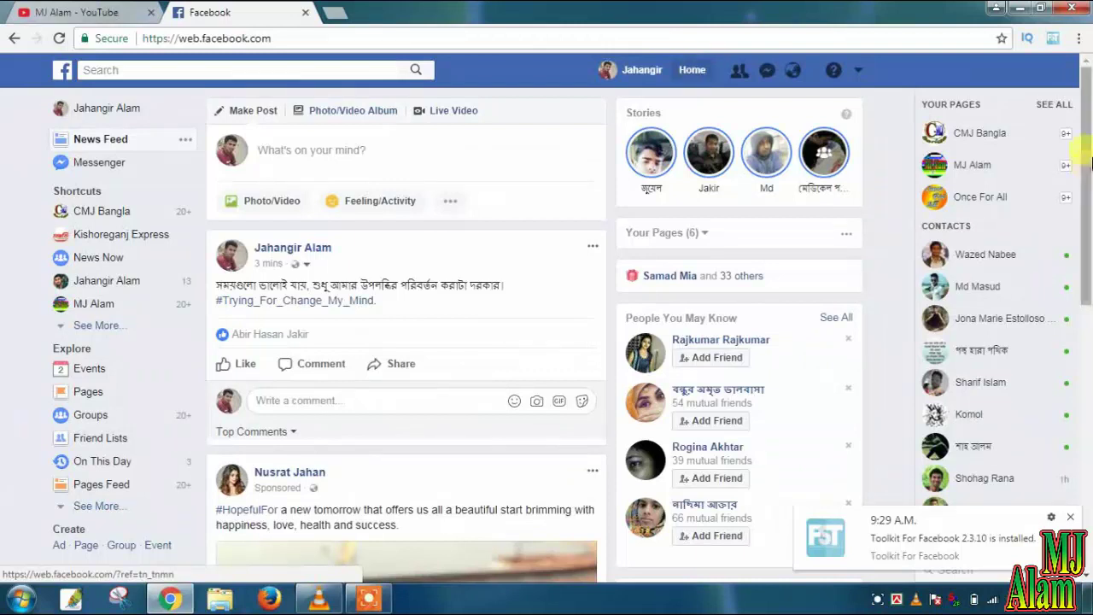
Look through Facebook's friend suggestions and the list of pending friend requests.
{"action": "left_click_drag", "start_coordinate": [1085, 119], "coordinate": [1081, 169]}
{"action": "left_click", "coordinate": [836, 205]}
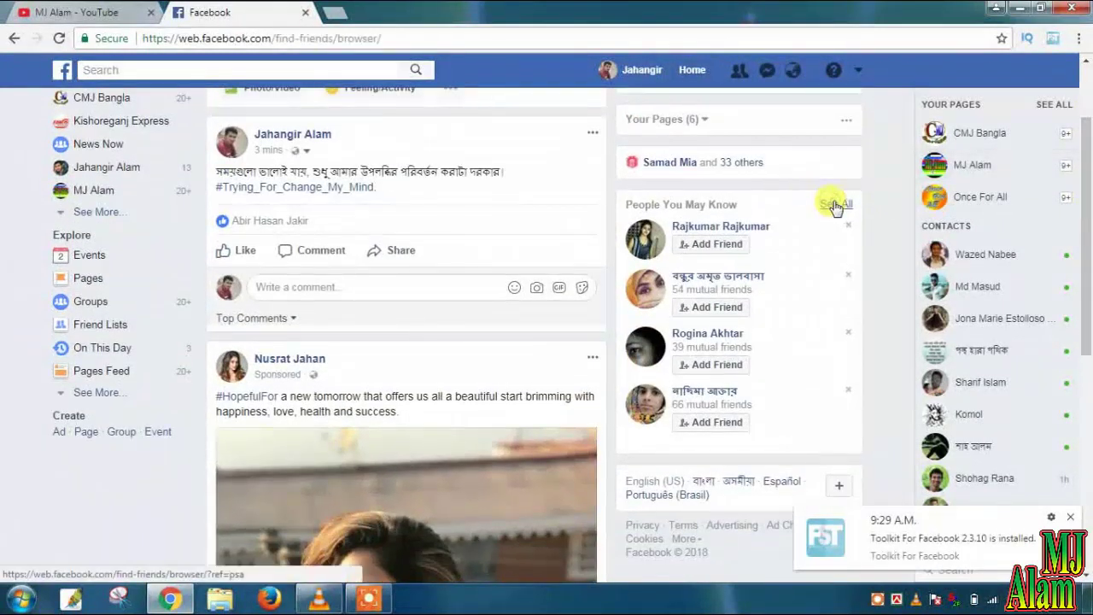
{"action": "left_click", "coordinate": [739, 71]}
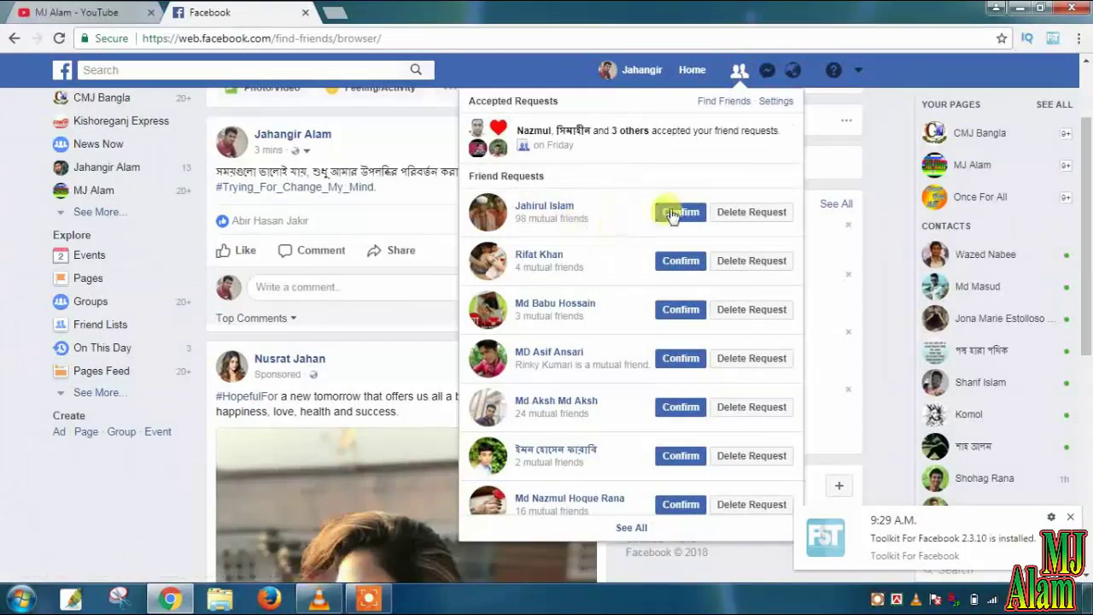
{"action": "left_click", "coordinate": [632, 529]}
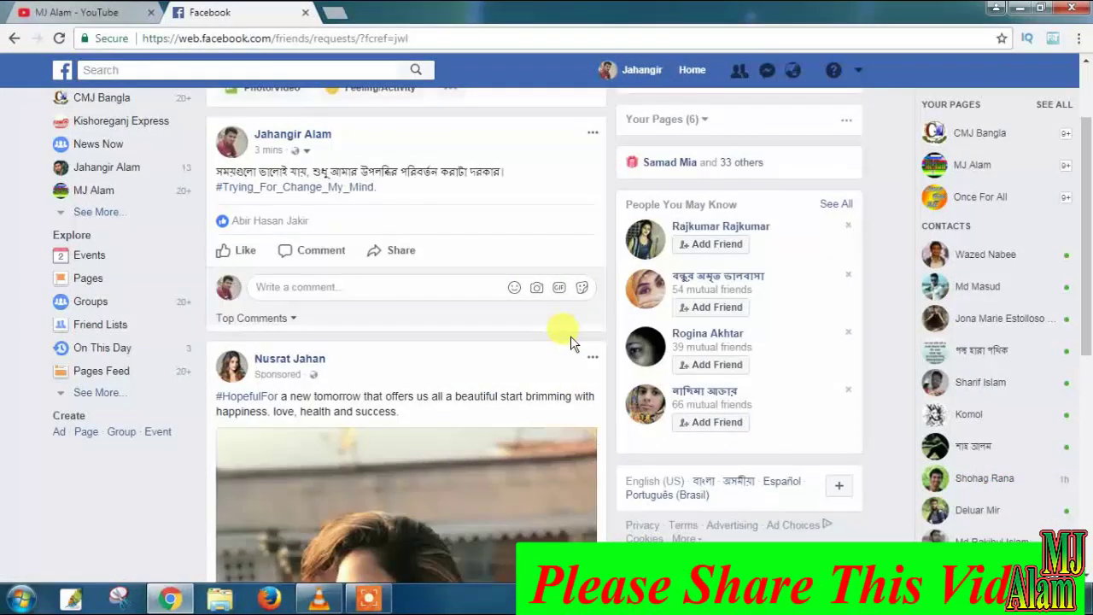
{"action": "left_click_drag", "start_coordinate": [1087, 152], "coordinate": [1090, 205]}
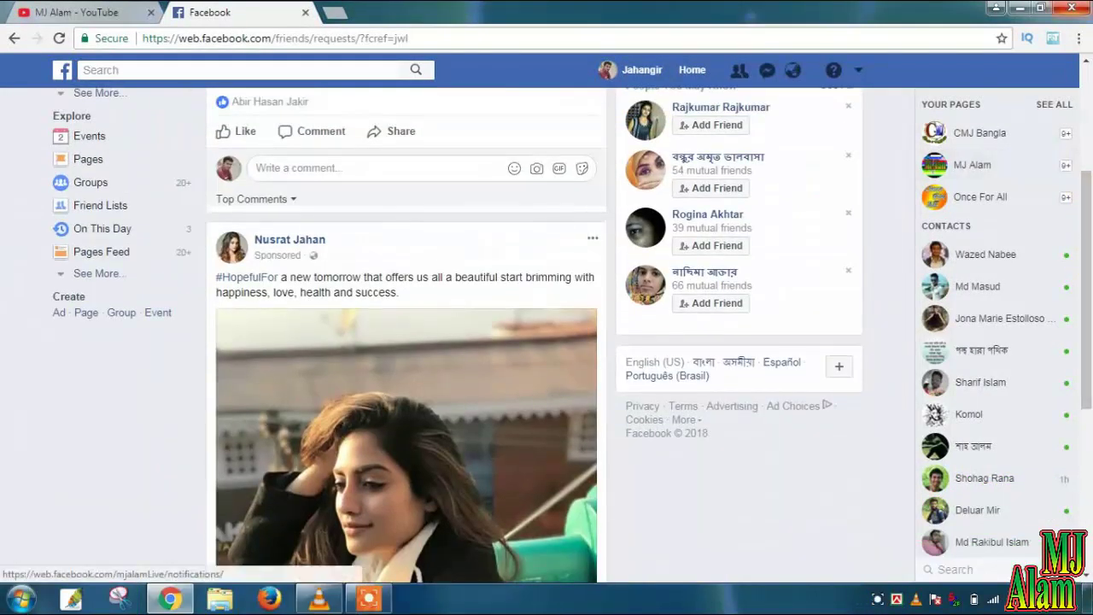
Accept all pending friend requests at once with Toolkit For Facebook's Accept / Reject All Friend Requests tool.
{"action": "left_click", "coordinate": [1054, 43]}
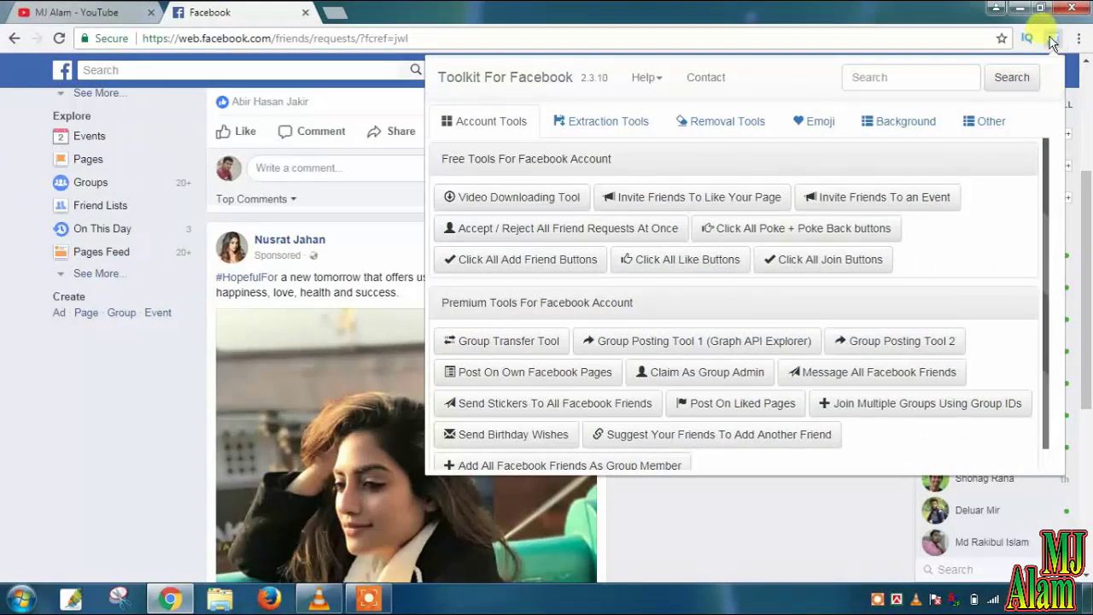
{"action": "left_click", "coordinate": [1053, 43]}
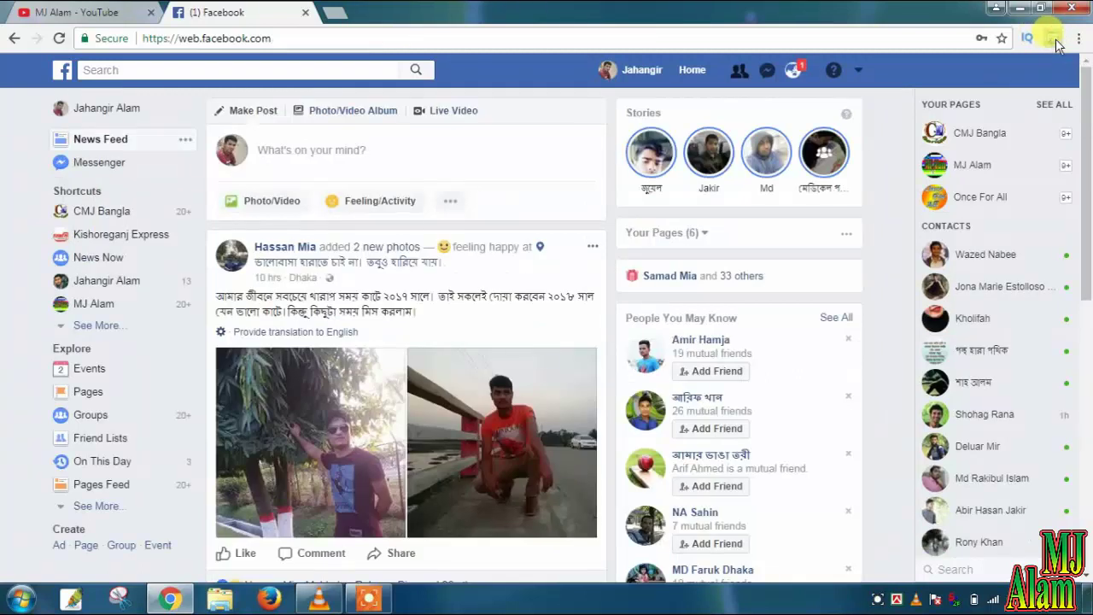
{"action": "left_click", "coordinate": [1055, 41]}
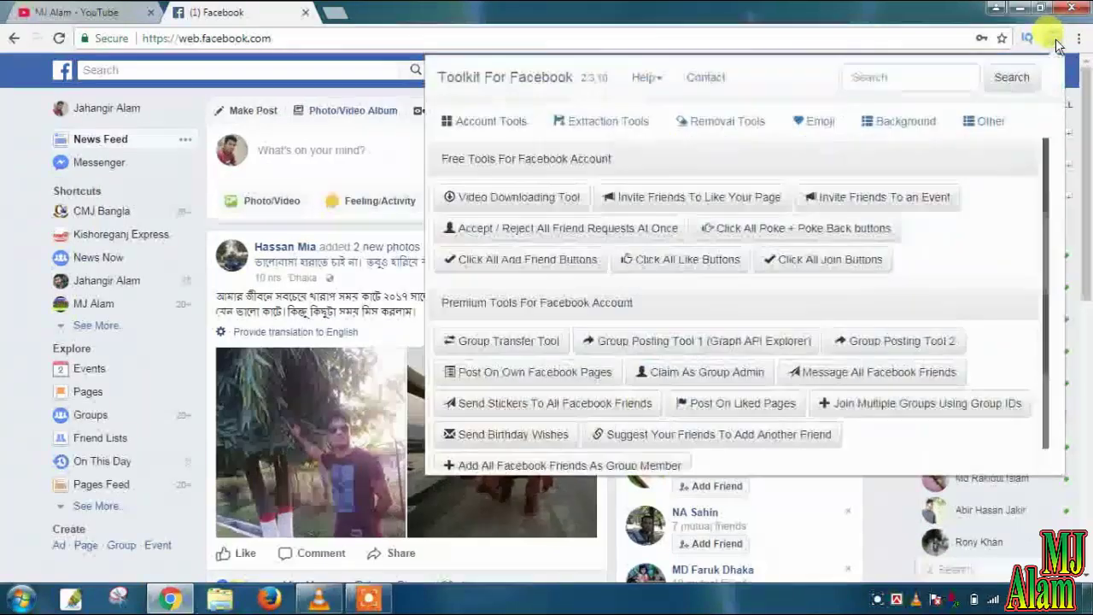
{"action": "left_click", "coordinate": [570, 230]}
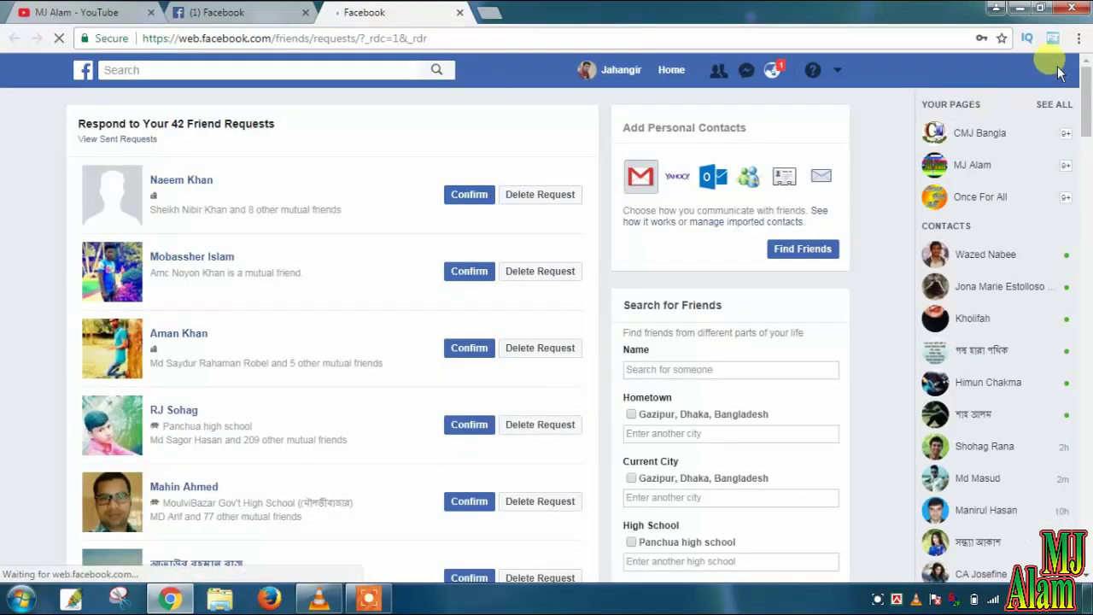
{"action": "left_click", "coordinate": [1053, 39]}
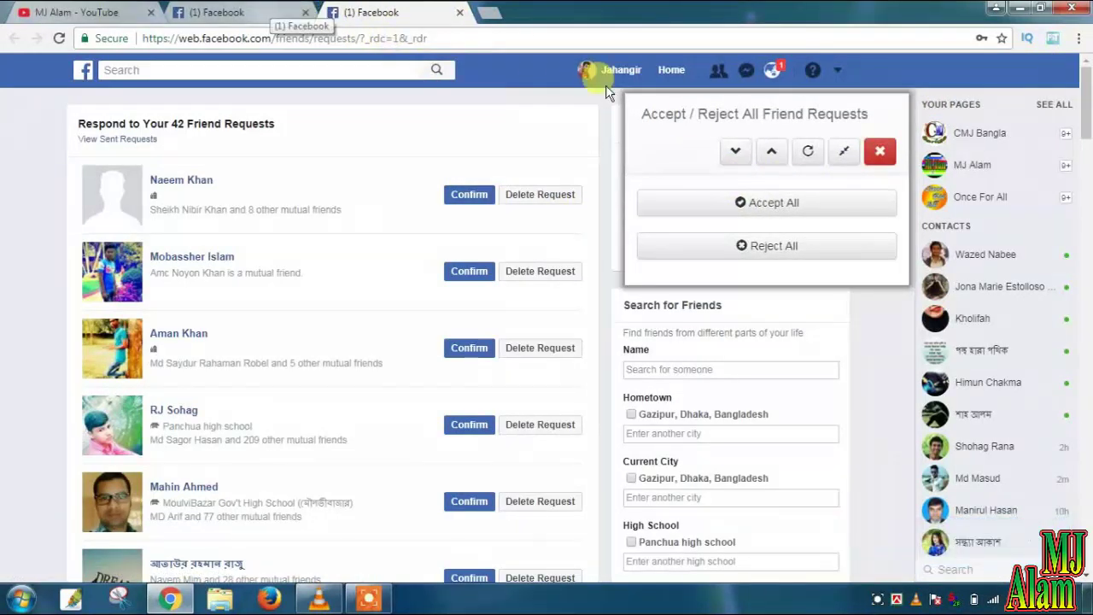
{"action": "left_click", "coordinate": [775, 210]}
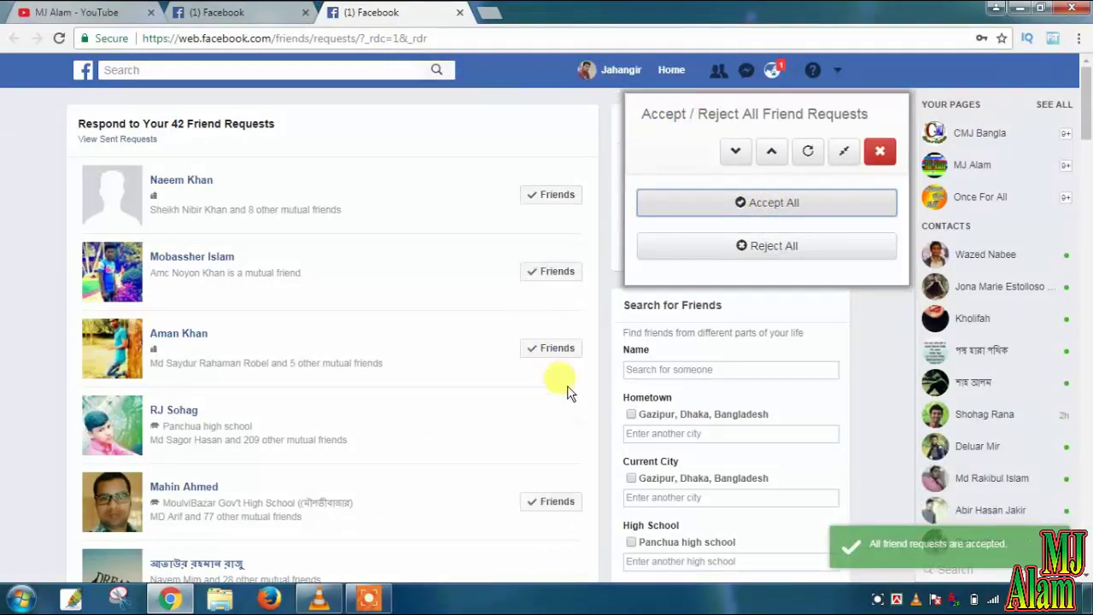
Review the whole list of handled friend requests, and close the Accept / Reject All Friend Requests tool.
{"action": "left_click_drag", "start_coordinate": [1088, 128], "coordinate": [1090, 521]}
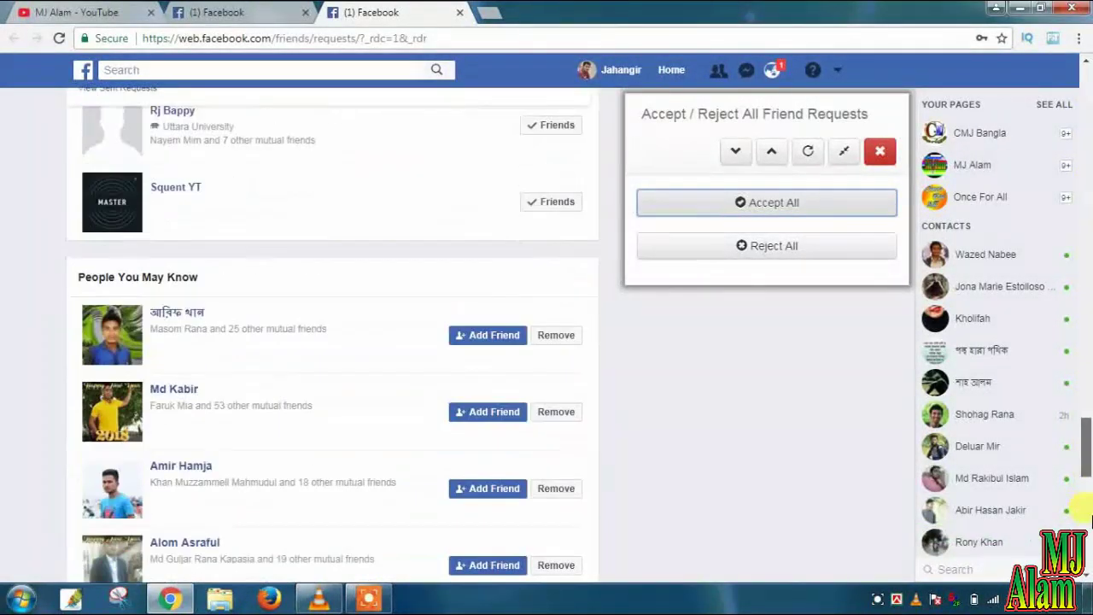
{"action": "left_click_drag", "start_coordinate": [1085, 439], "coordinate": [1083, 103]}
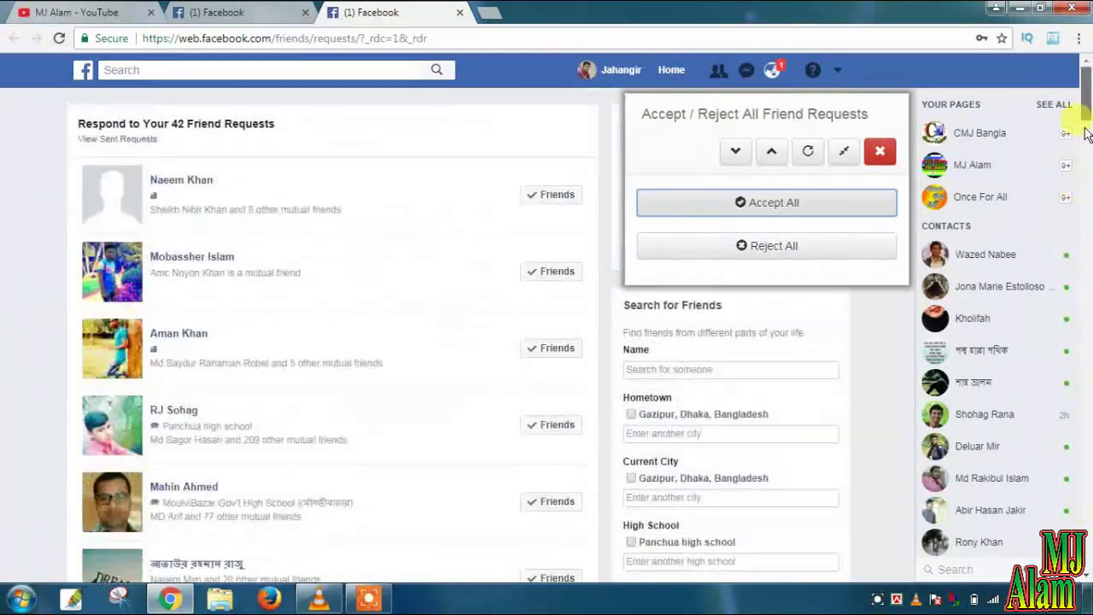
{"action": "left_click", "coordinate": [880, 151]}
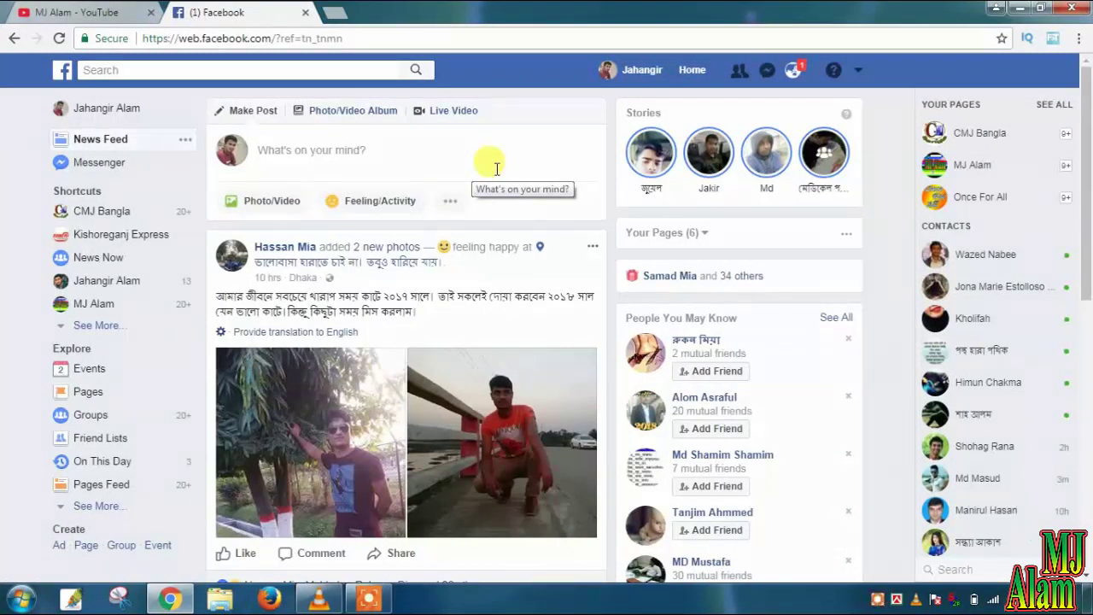
Reopen the Accept / Reject All Friend Requests tool to check for remaining requests, and close it with its page.
{"action": "left_click", "coordinate": [1053, 41]}
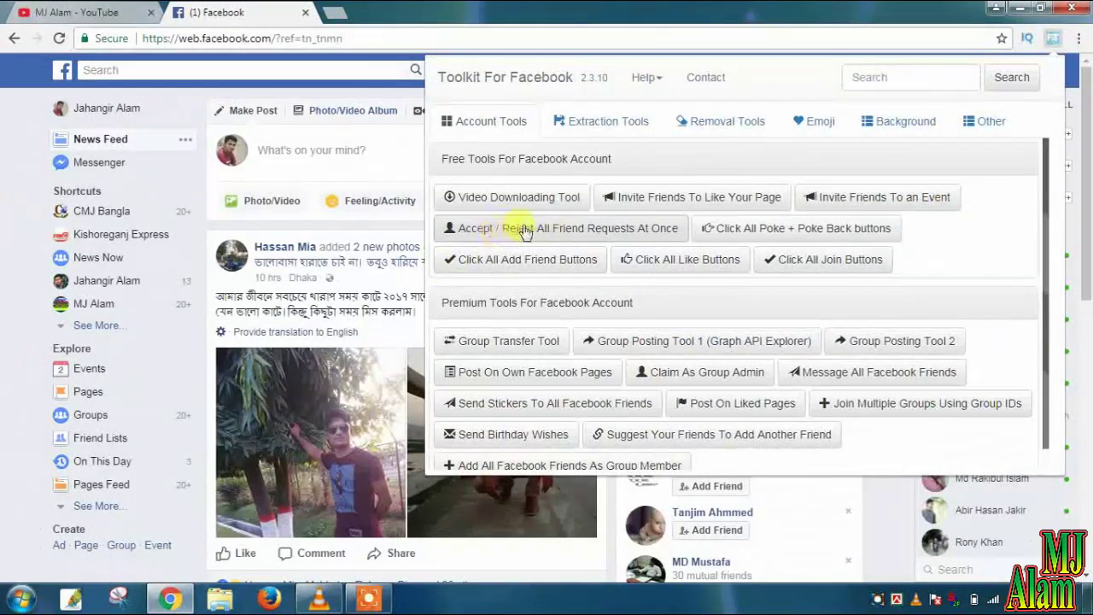
{"action": "left_click", "coordinate": [607, 231]}
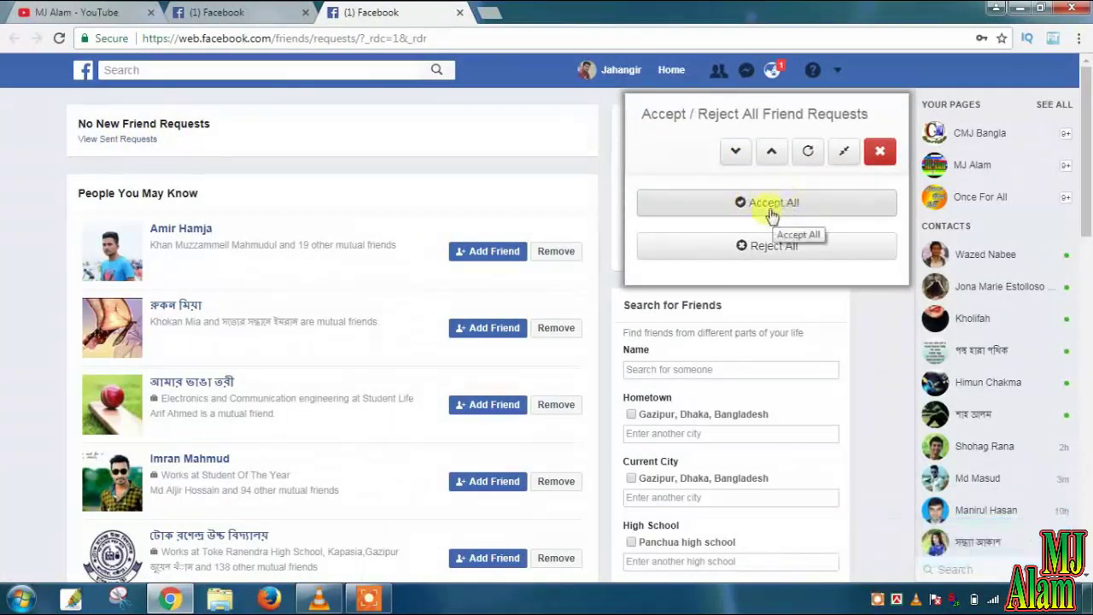
{"action": "left_click", "coordinate": [881, 152]}
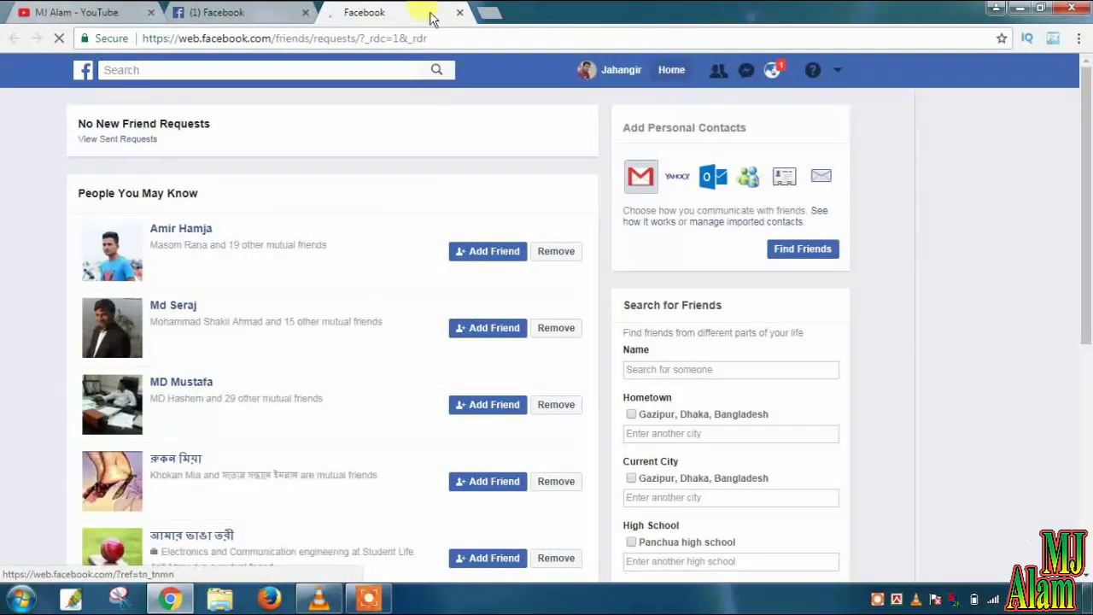
{"action": "left_click", "coordinate": [459, 12]}
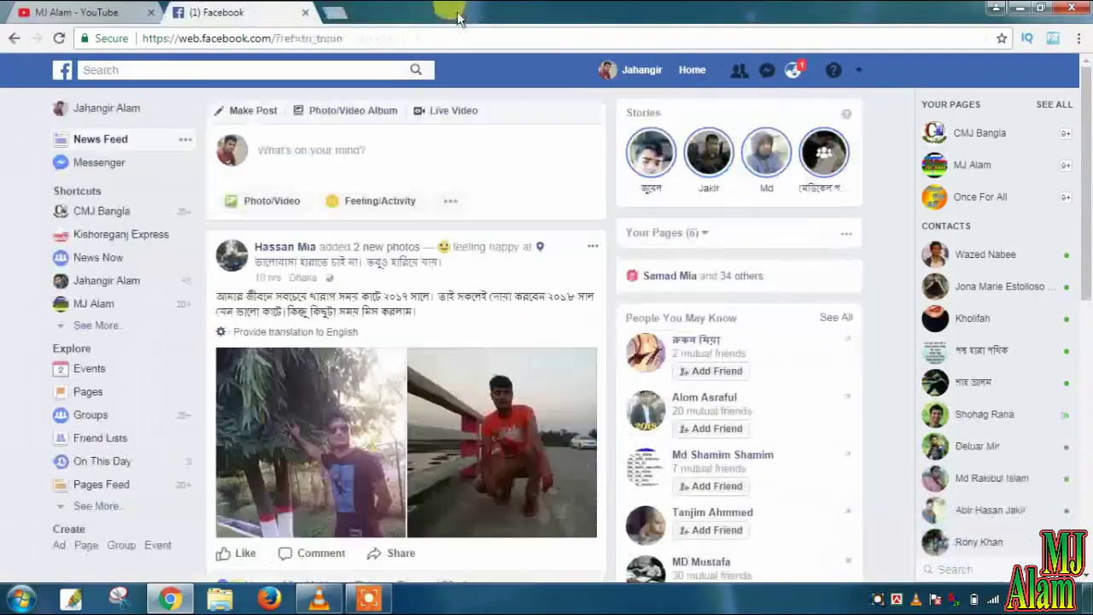